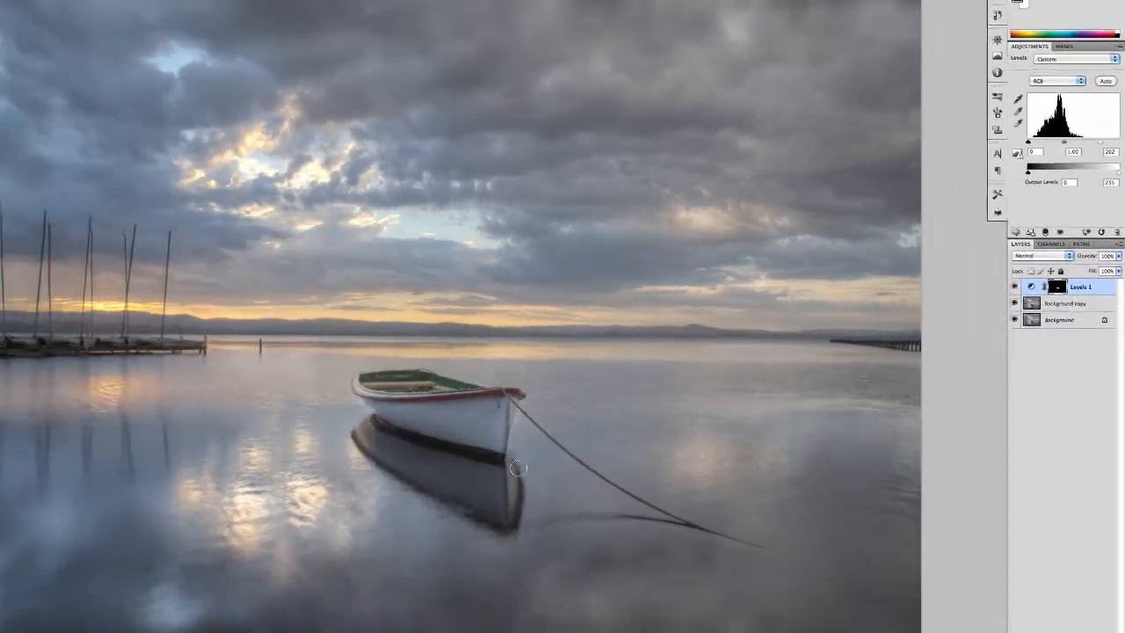
Examine the masked brightening on the boat's hull and its reflection at close range
{"action": "key", "text": "super+equal"}
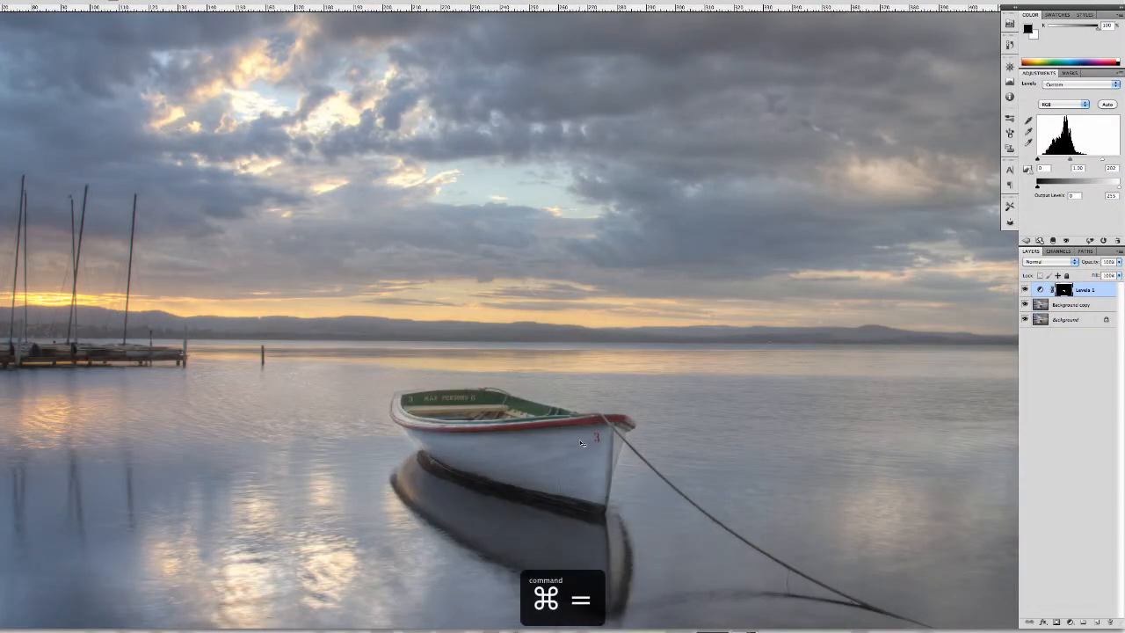
{"action": "key", "text": "super+equal"}
{"action": "scroll", "coordinate": [581, 441], "scroll_direction": "down", "scroll_amount": 5}
{"action": "scroll", "coordinate": [581, 441], "scroll_direction": "right", "scroll_amount": 2}
{"action": "scroll", "coordinate": [581, 435], "scroll_direction": "down", "scroll_amount": 3}
{"action": "scroll", "coordinate": [581, 435], "scroll_direction": "right", "scroll_amount": 1}
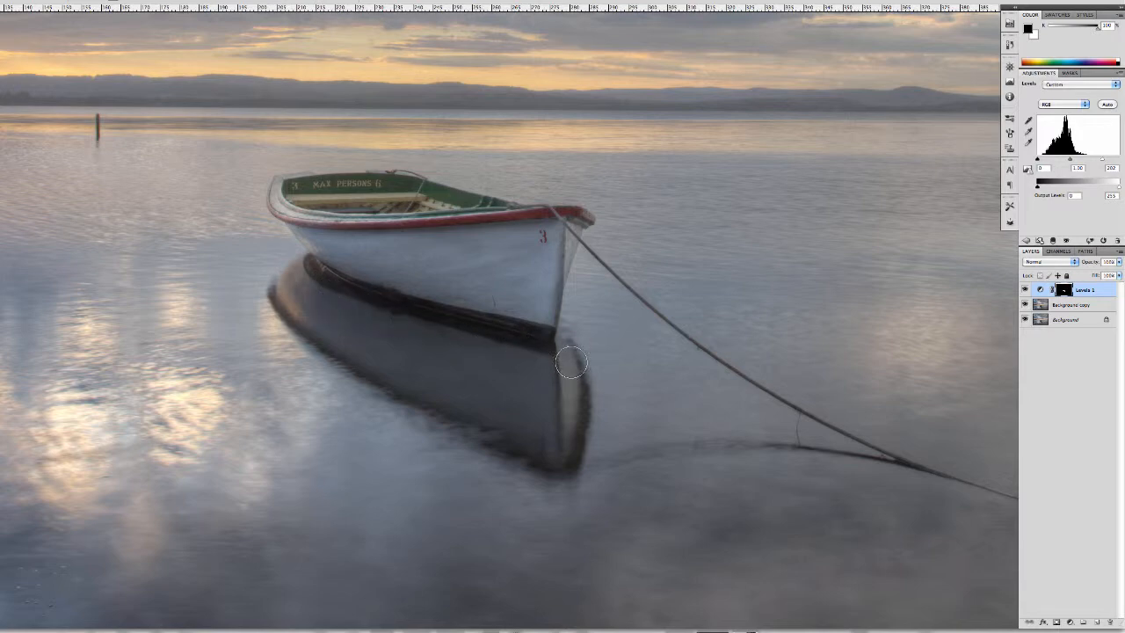
{"action": "key", "text": "super+equal"}
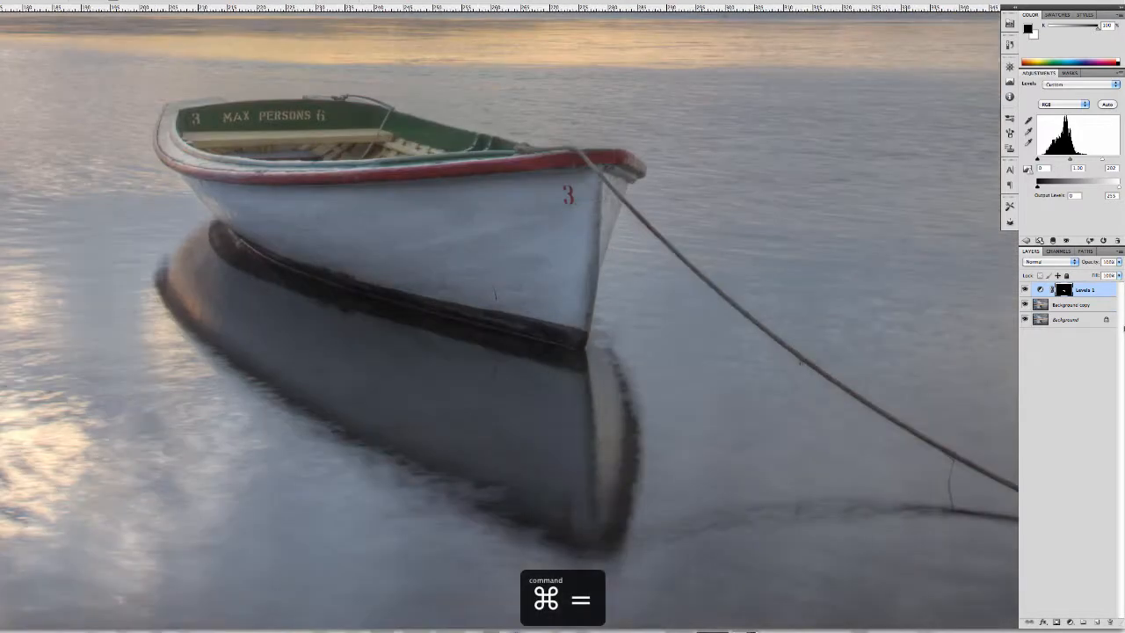
{"action": "key", "text": "super+minus"}
{"action": "key", "text": "super+minus"}
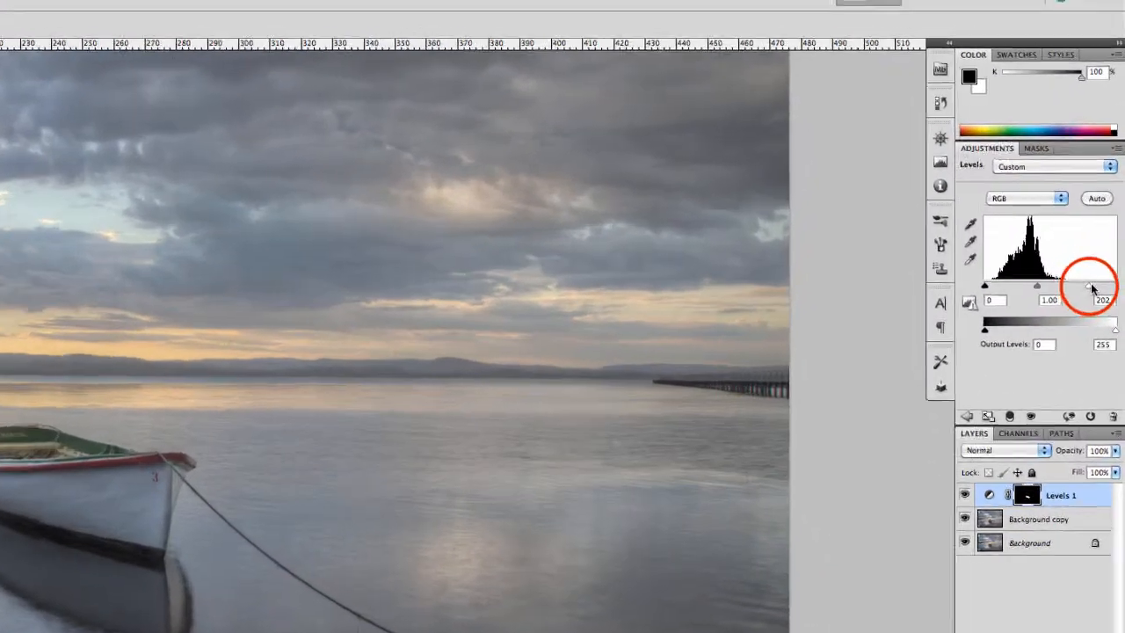
Lower the white input level of the Levels 1 layer to 181 and compare the boat with the layer hidden and shown
{"action": "left_click_drag", "start_coordinate": [1091, 287], "coordinate": [1078, 288]}
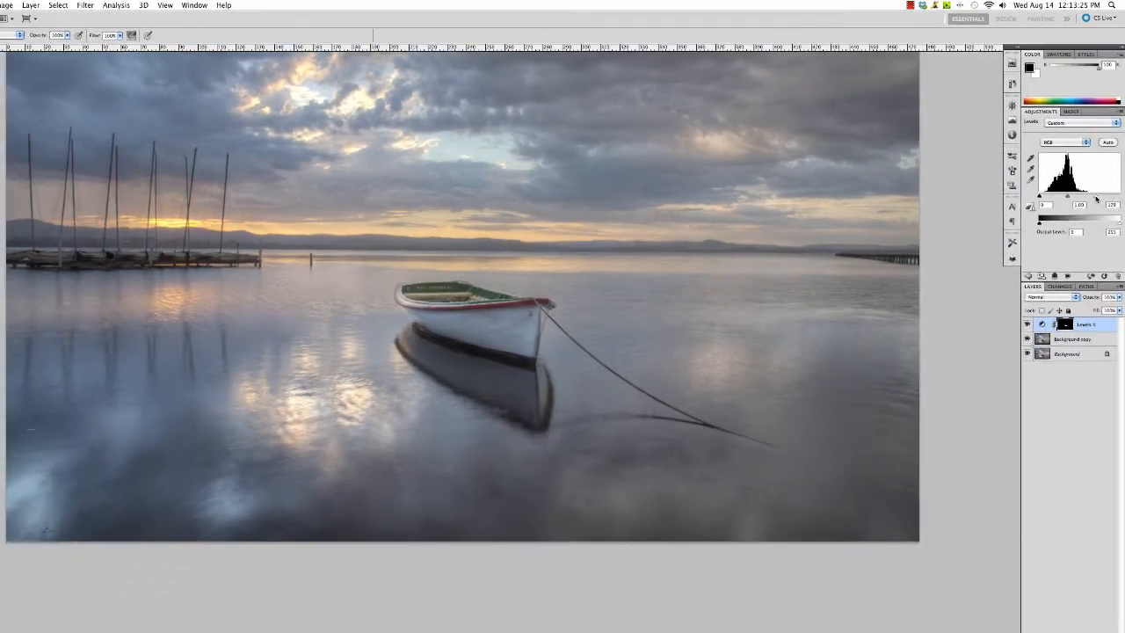
{"action": "left_click_drag", "start_coordinate": [1096, 199], "coordinate": [1097, 199]}
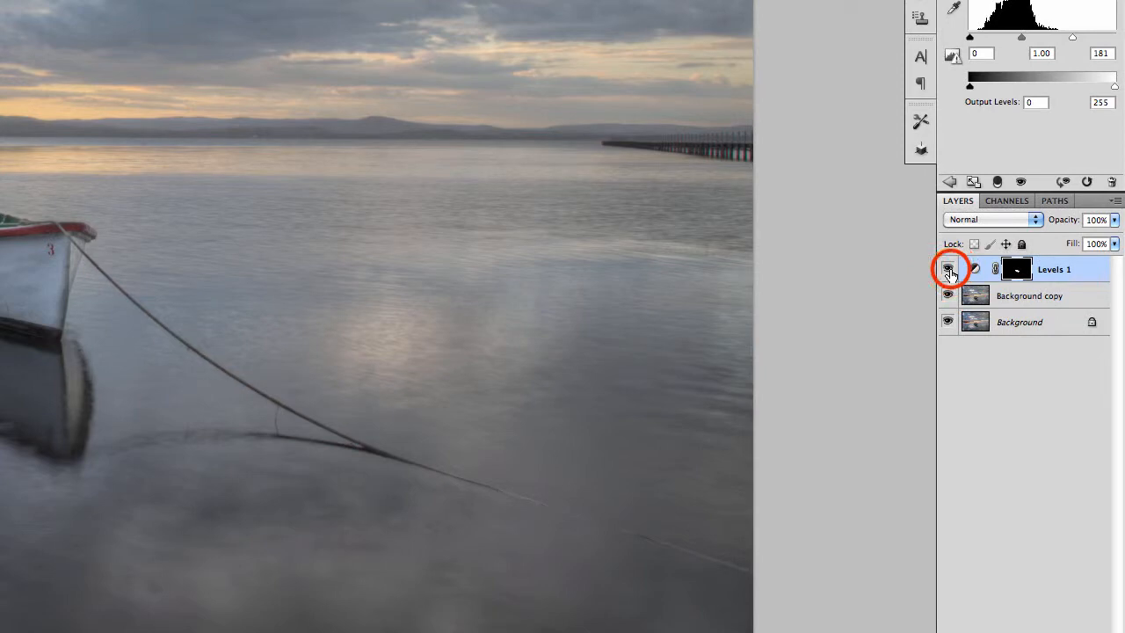
{"action": "left_click", "coordinate": [948, 271]}
{"action": "left_click", "coordinate": [948, 271]}
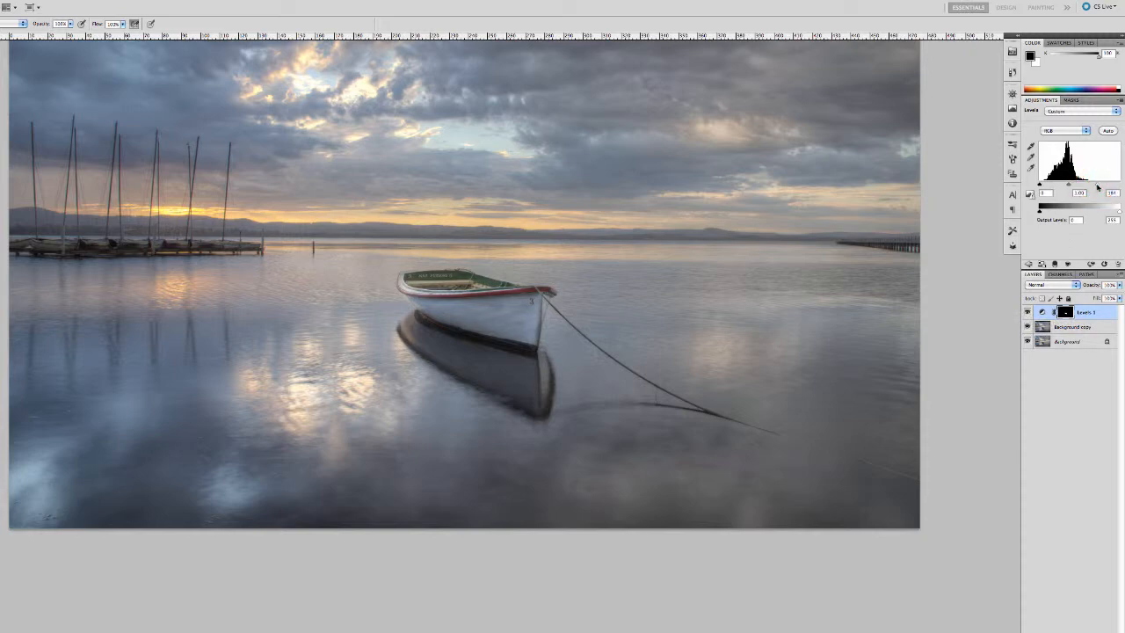
Raise the Levels 1 white input level slightly to soften the boat's brightening, checking it in the whole image
{"action": "left_click_drag", "start_coordinate": [1098, 186], "coordinate": [1101, 187]}
{"action": "key", "text": "super+0"}
{"action": "key", "text": "super+minus"}
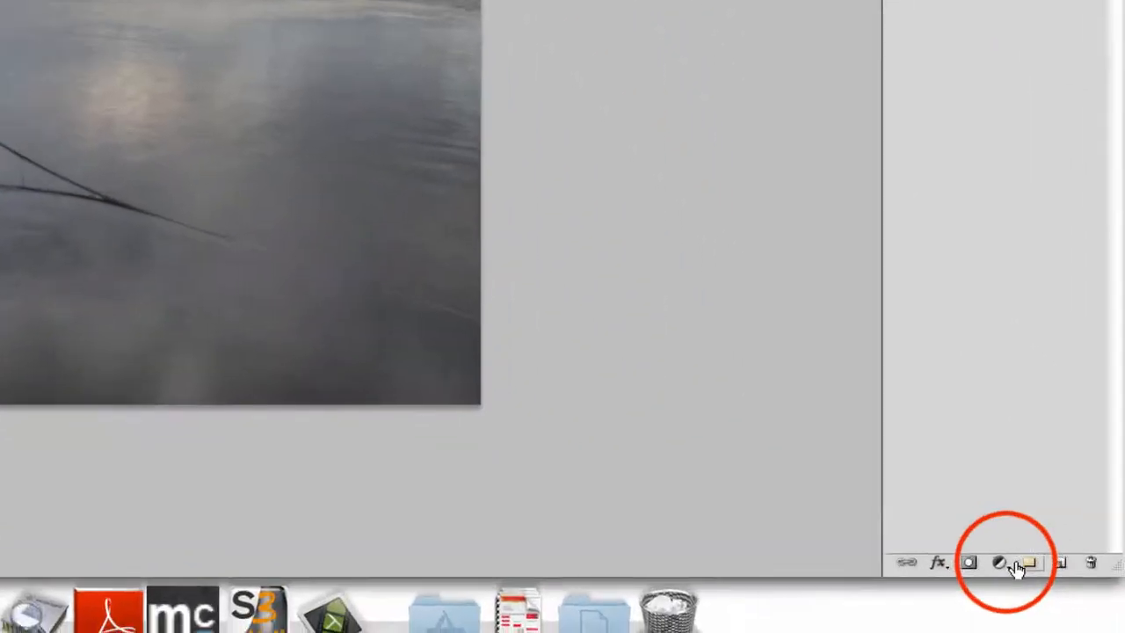
Add a Hue/Saturation adjustment layer above Levels 1 and reduce its master saturation to about -29
{"action": "left_click", "coordinate": [987, 546]}
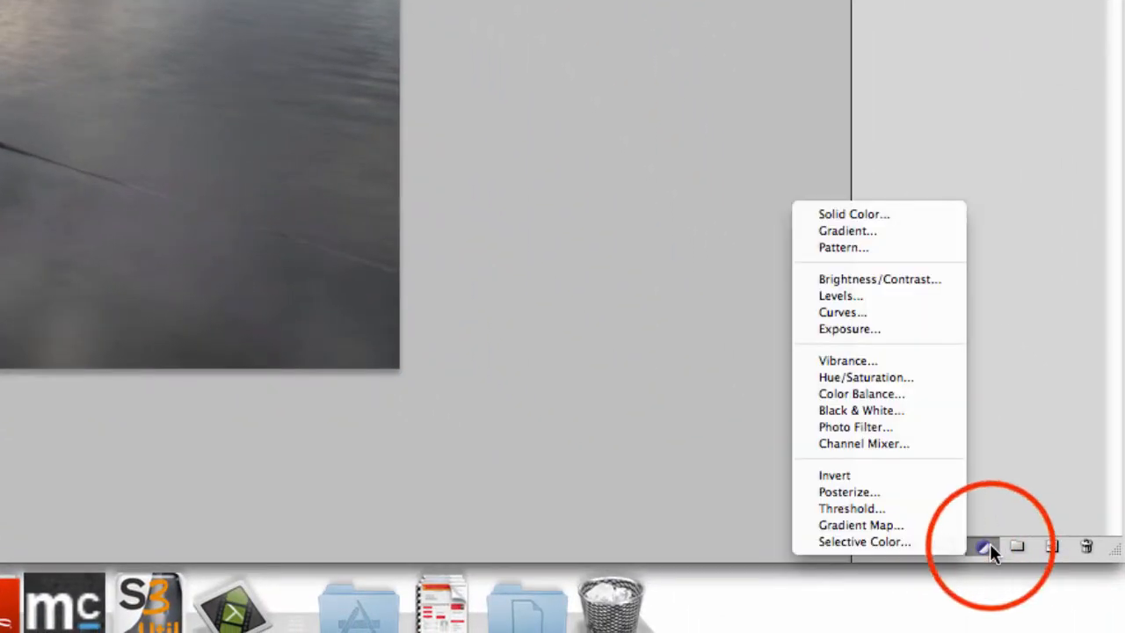
{"action": "left_click", "coordinate": [882, 374]}
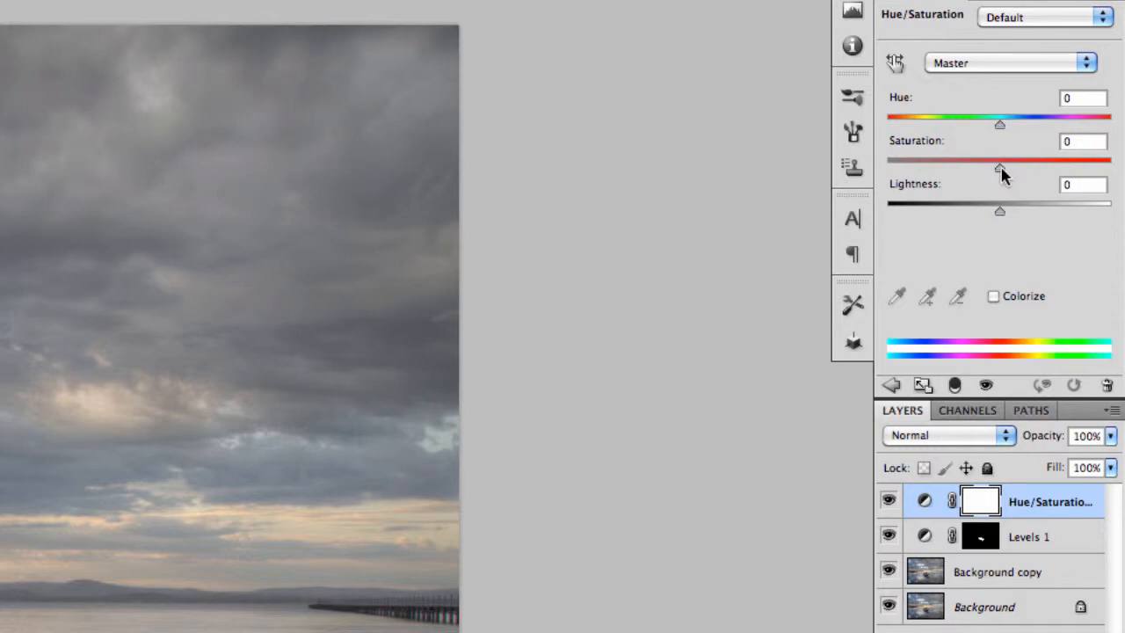
{"action": "left_click_drag", "start_coordinate": [1000, 167], "coordinate": [973, 169]}
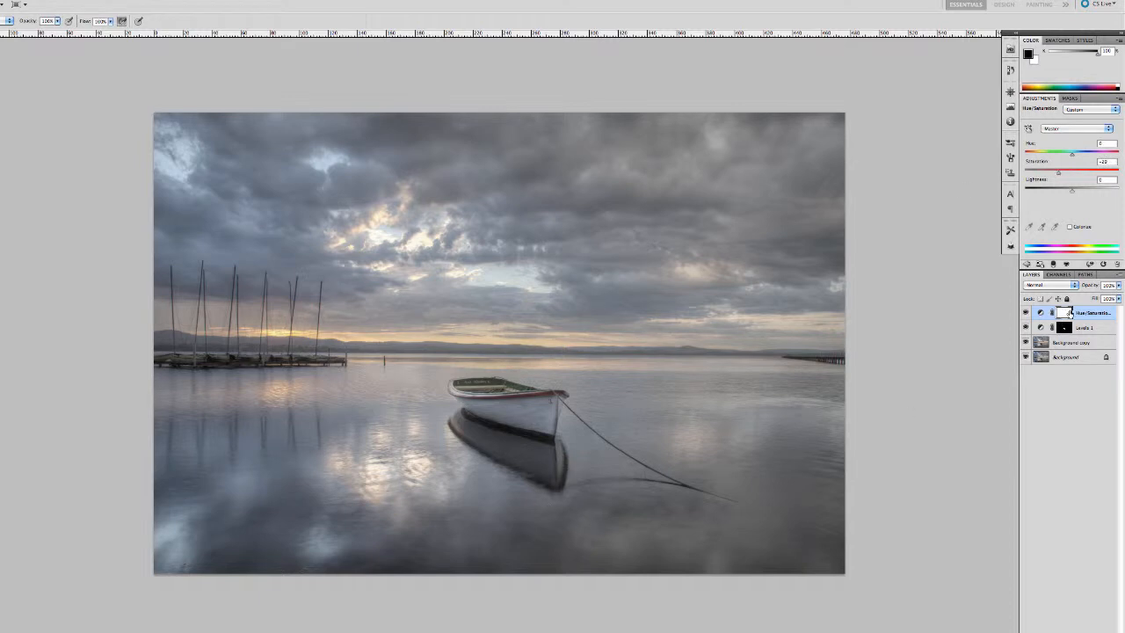
Invert the Hue/Saturation mask and paint the desaturation into the image's left side with an enlarged white brush, comparing before and after
{"action": "key", "text": "super+i"}
{"action": "key", "text": "bracketright"}
{"action": "key", "text": "bracketright"}
{"action": "key", "text": "bracketright"}
{"action": "key", "text": "bracketright"}
{"action": "key", "text": "bracketright"}
{"action": "key", "text": "bracketright"}
{"action": "key", "text": "bracketright"}
{"action": "key", "text": "bracketright"}
{"action": "left_click", "coordinate": [500, 549]}
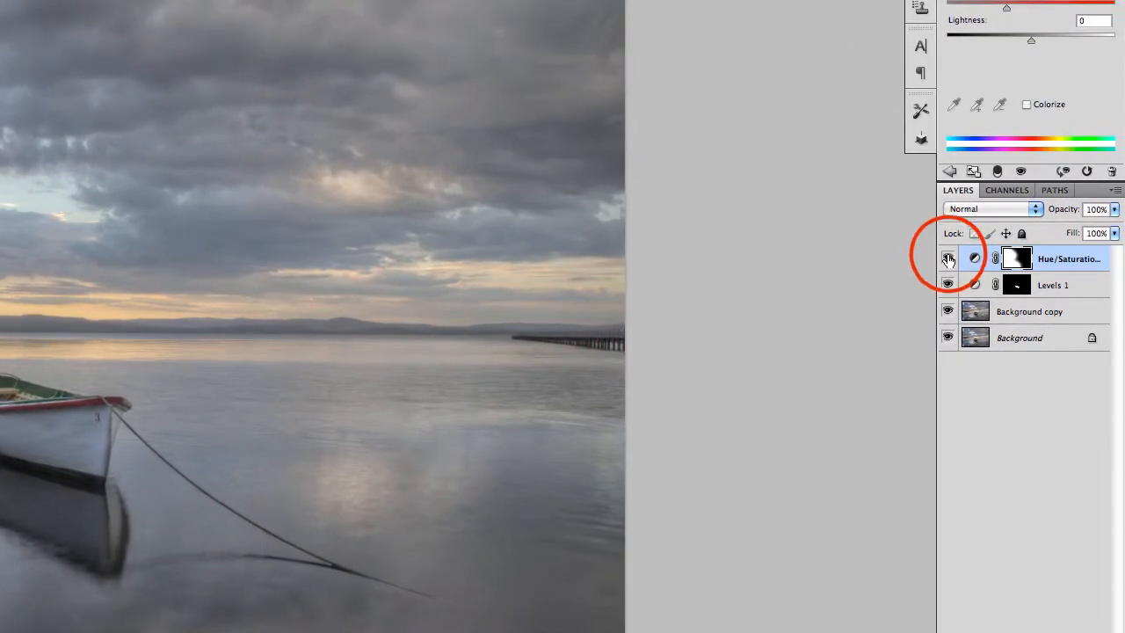
{"action": "left_click", "coordinate": [949, 259]}
{"action": "left_click", "coordinate": [948, 259]}
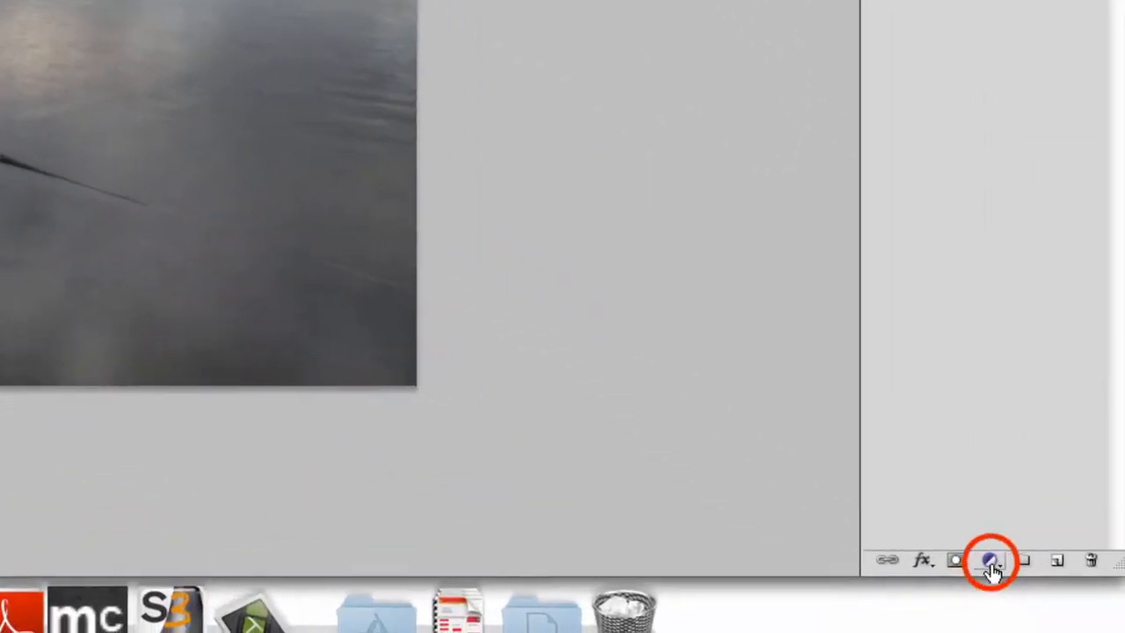
Add a second Hue/Saturation adjustment layer and set its master saturation to +16
{"action": "left_click", "coordinate": [1115, 613]}
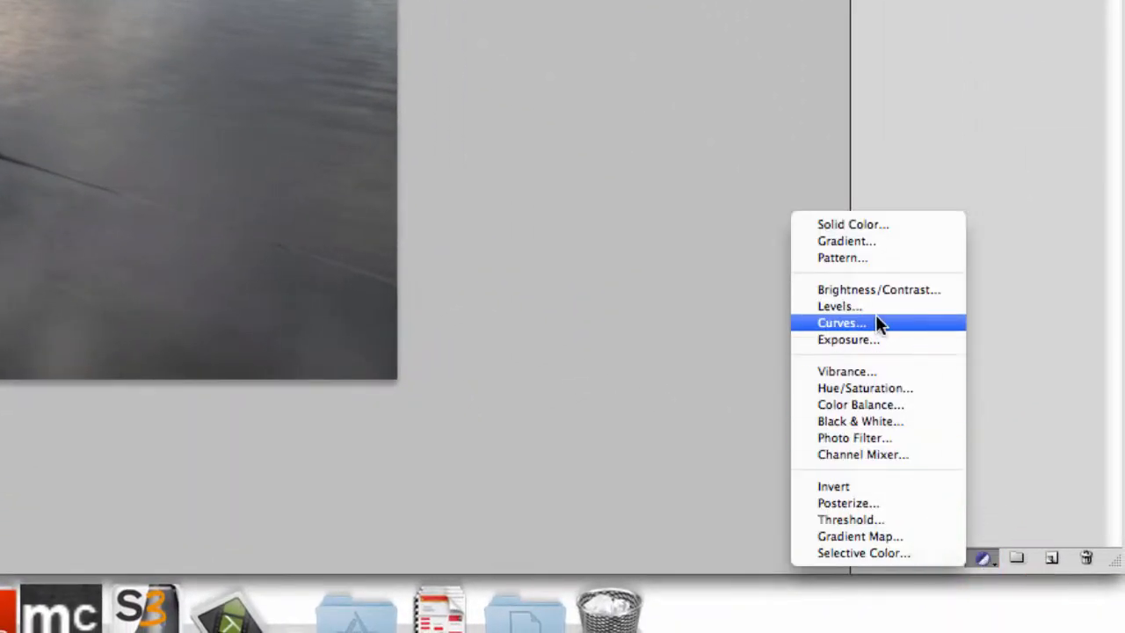
{"action": "left_click", "coordinate": [872, 391]}
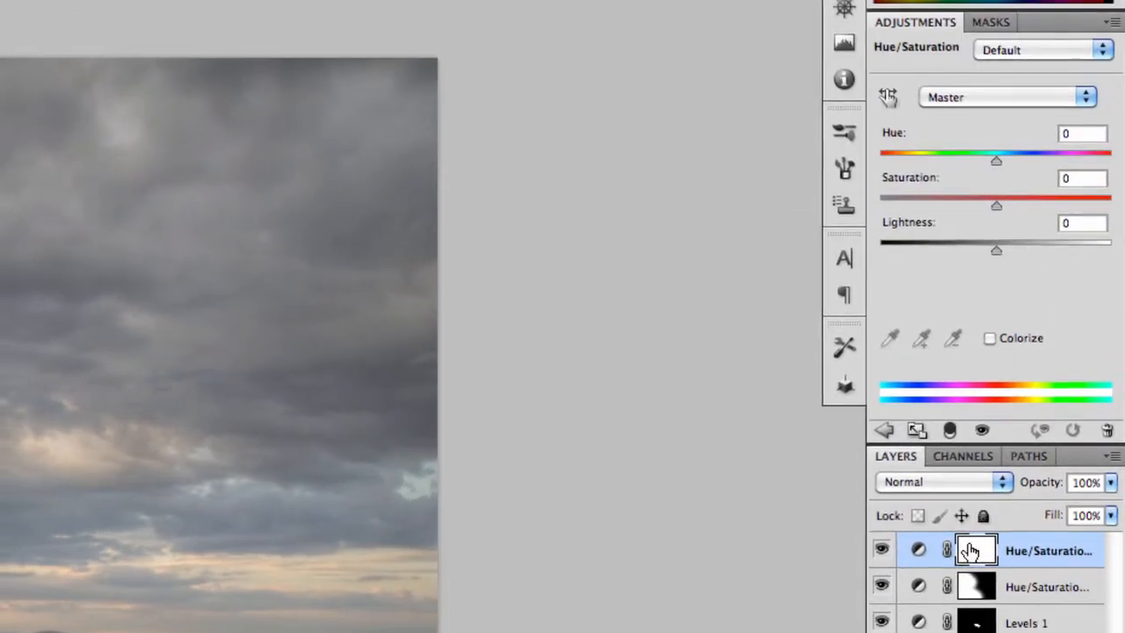
{"action": "key", "text": "super+equal"}
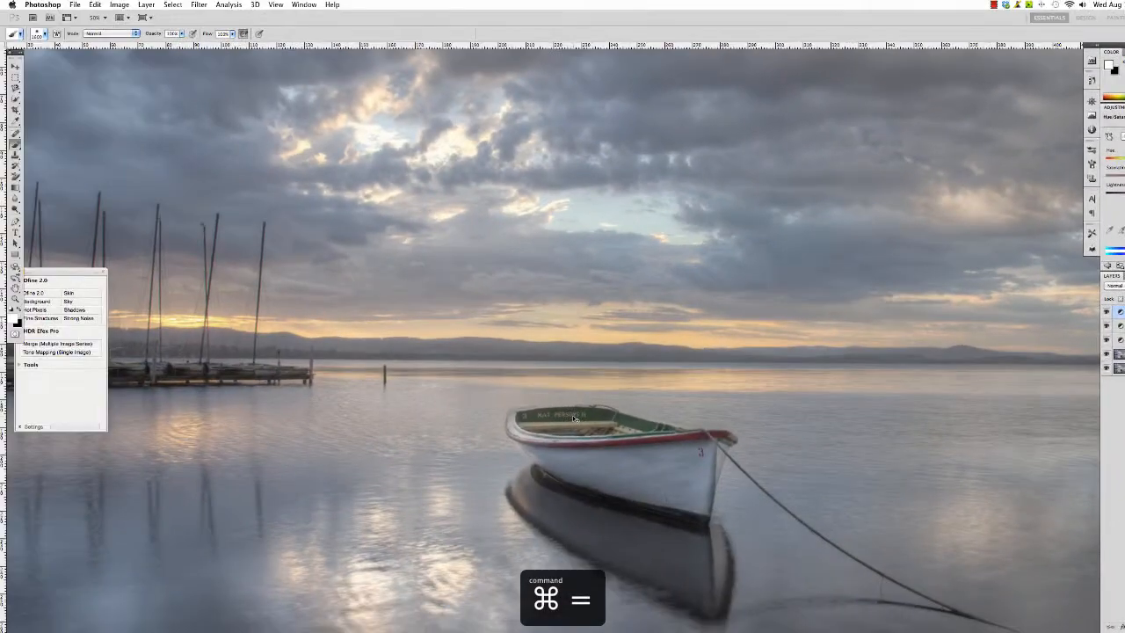
{"action": "key", "text": "super+equal"}
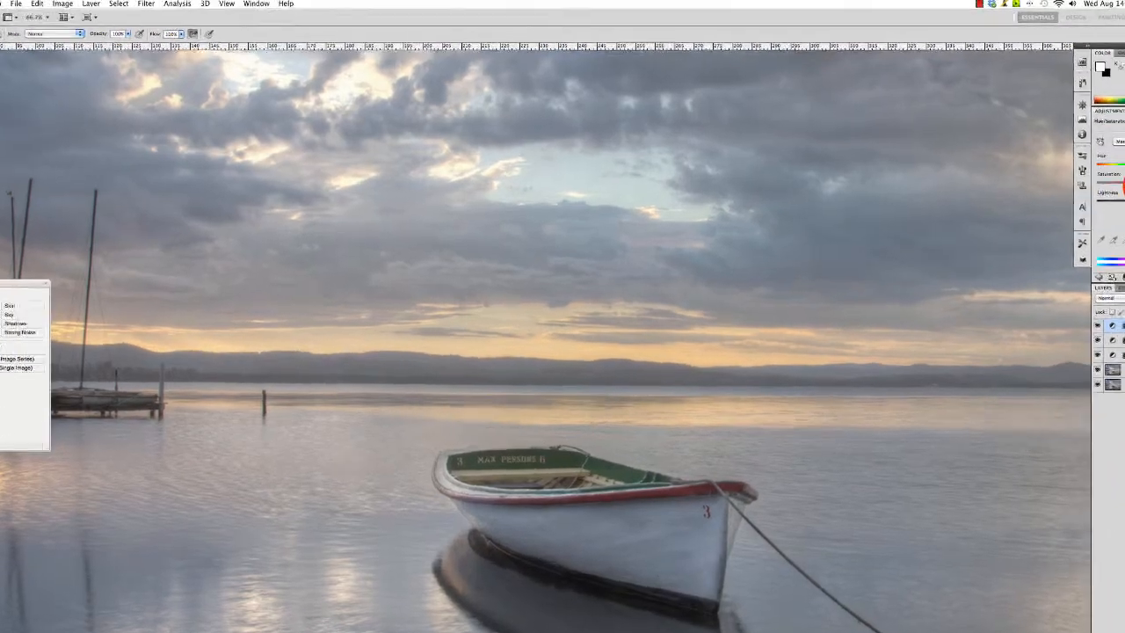
{"action": "left_click_drag", "start_coordinate": [1059, 268], "coordinate": [1048, 299]}
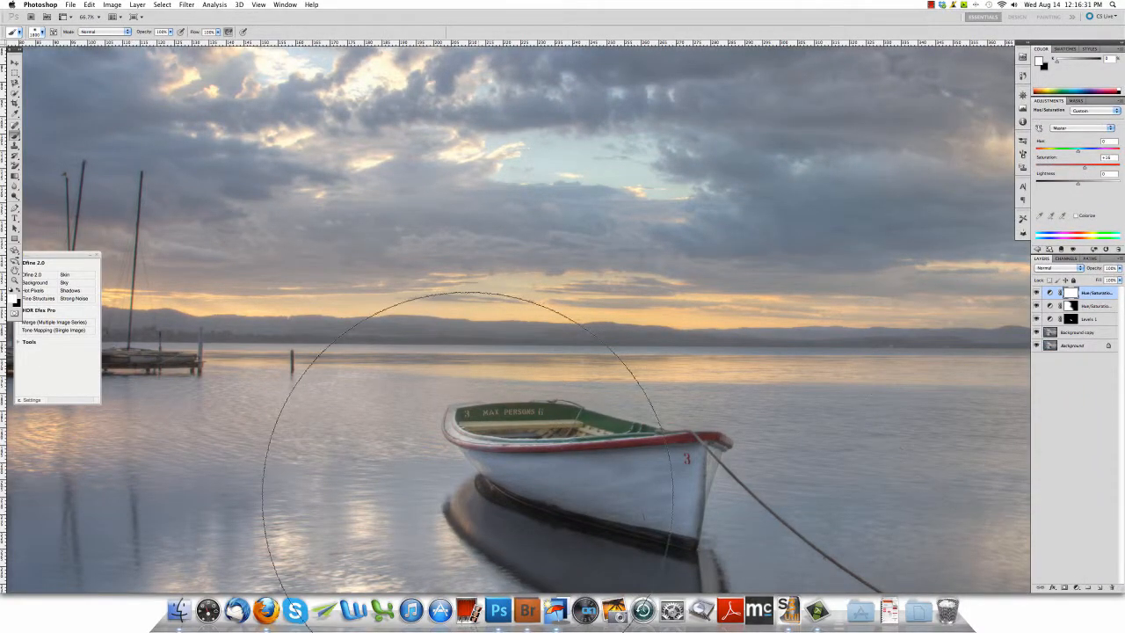
Invert the second Hue/Saturation mask and paint white over the boat's red rim and green interior with a much smaller brush
{"action": "scroll", "coordinate": [467, 508], "scroll_direction": "down", "scroll_amount": 3}
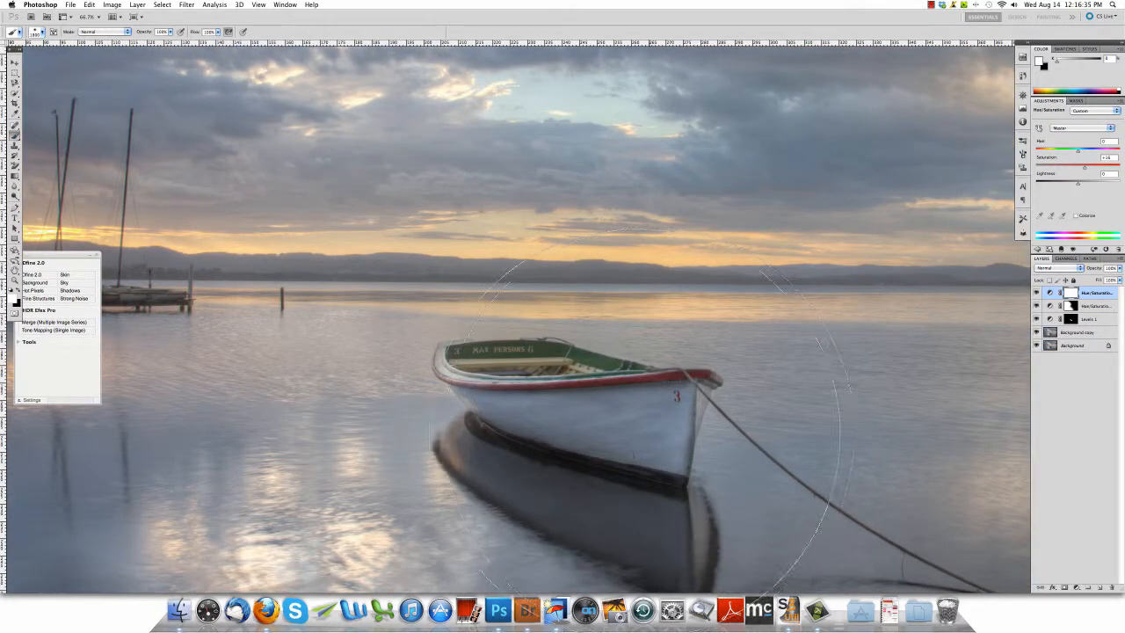
{"action": "key", "text": "bracketleft"}
{"action": "key", "text": "bracketleft"}
{"action": "key", "text": "bracketleft"}
{"action": "key", "text": "bracketleft"}
{"action": "key", "text": "bracketleft"}
{"action": "key", "text": "bracketleft"}
{"action": "key", "text": "bracketleft"}
{"action": "key", "text": "bracketleft"}
{"action": "key", "text": "bracketleft"}
{"action": "key", "text": "bracketleft"}
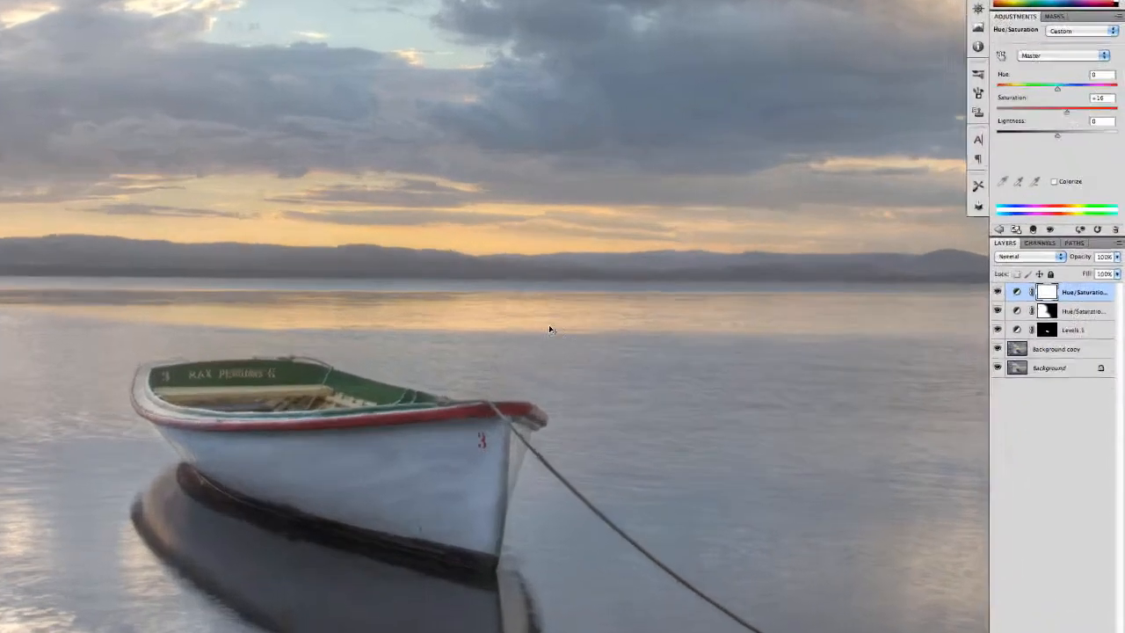
{"action": "key", "text": "super+i"}
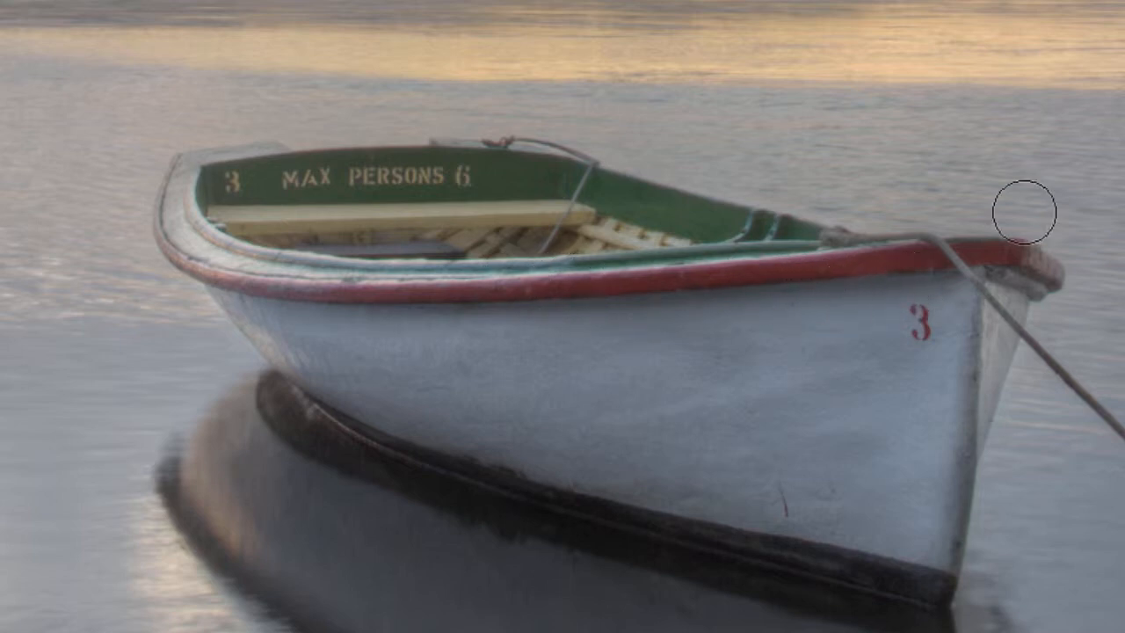
{"action": "left_click", "coordinate": [1045, 271]}
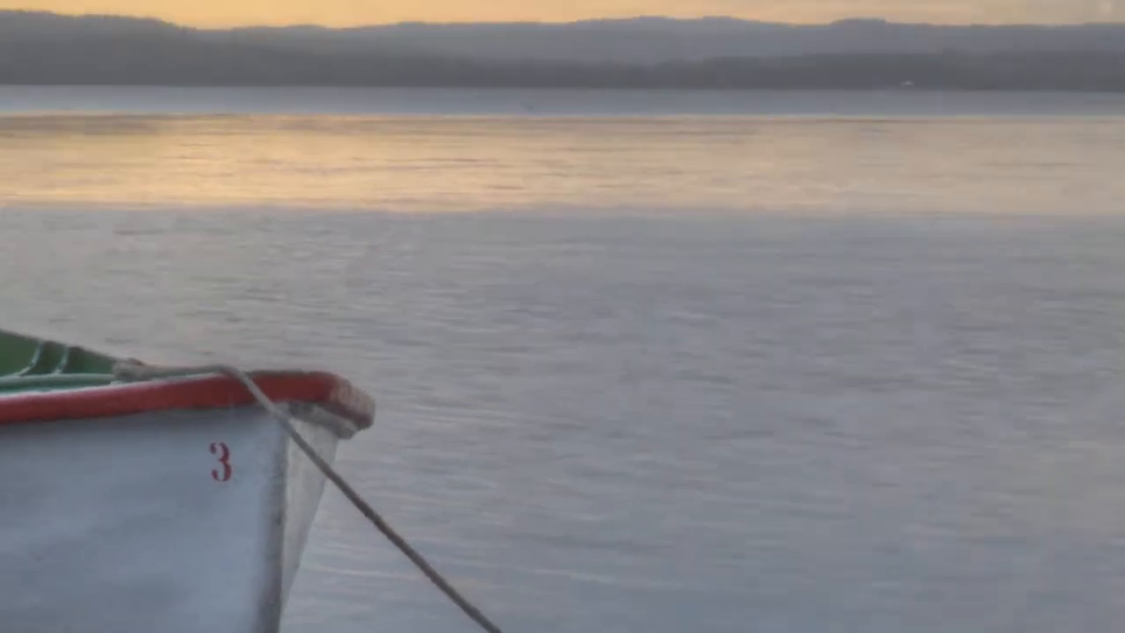
{"action": "left_click", "coordinate": [806, 307]}
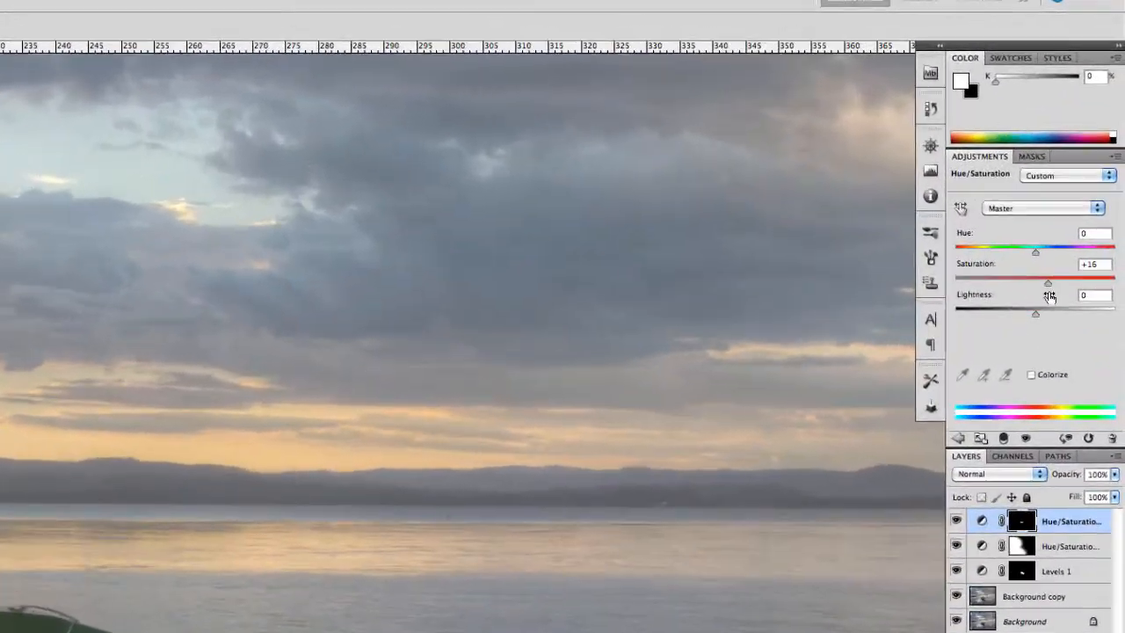
Raise the boat's Hue/Saturation layer to +35 saturation and compare the image with that layer hidden and shown
{"action": "left_click_drag", "start_coordinate": [1048, 282], "coordinate": [1060, 301]}
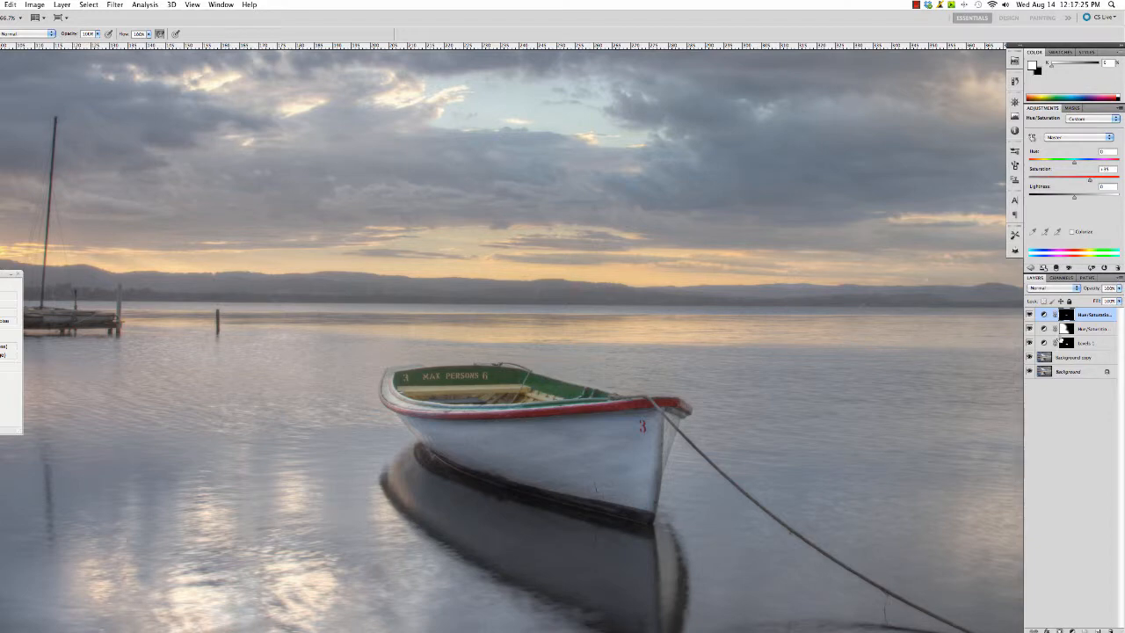
{"action": "left_click", "coordinate": [1029, 315]}
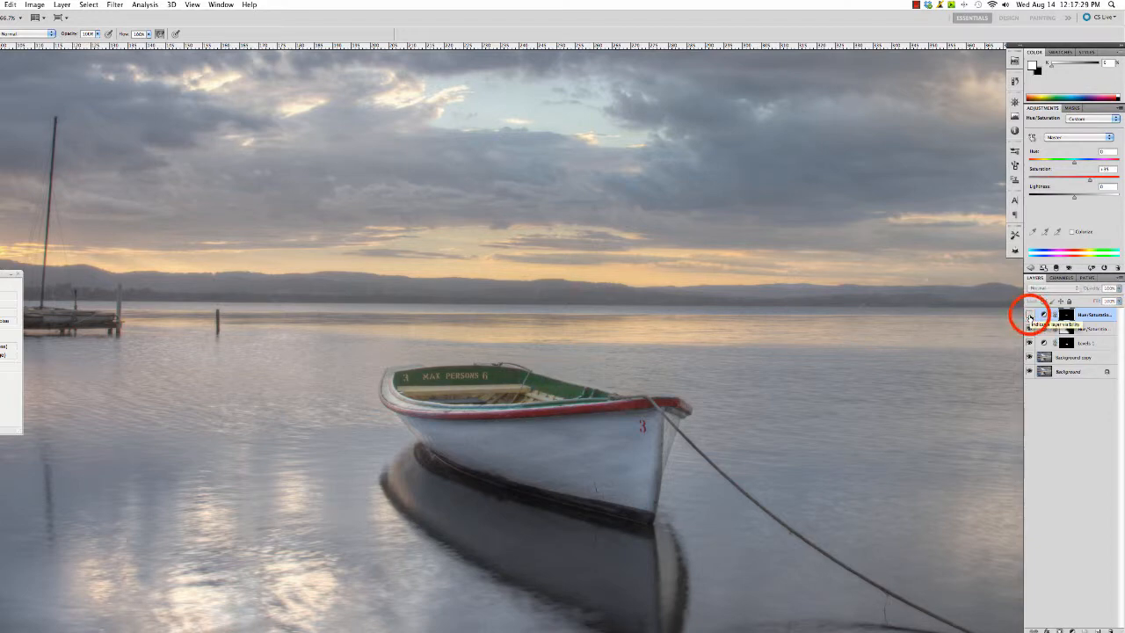
{"action": "left_click", "coordinate": [1029, 314]}
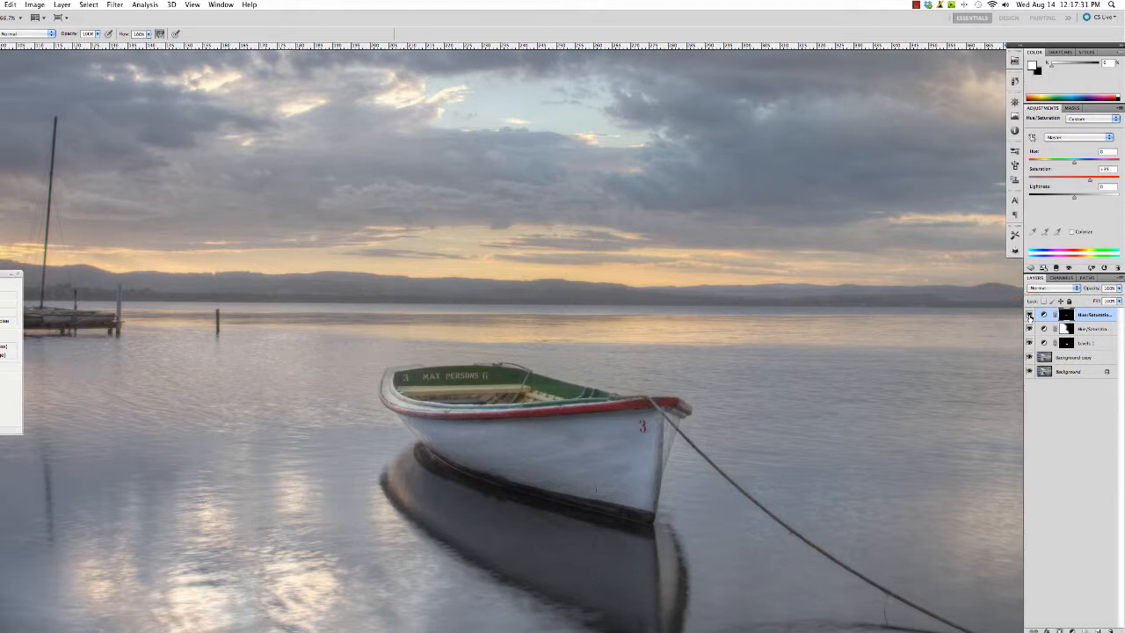
{"action": "key", "text": "super+0"}
{"action": "key", "text": "super+minus"}
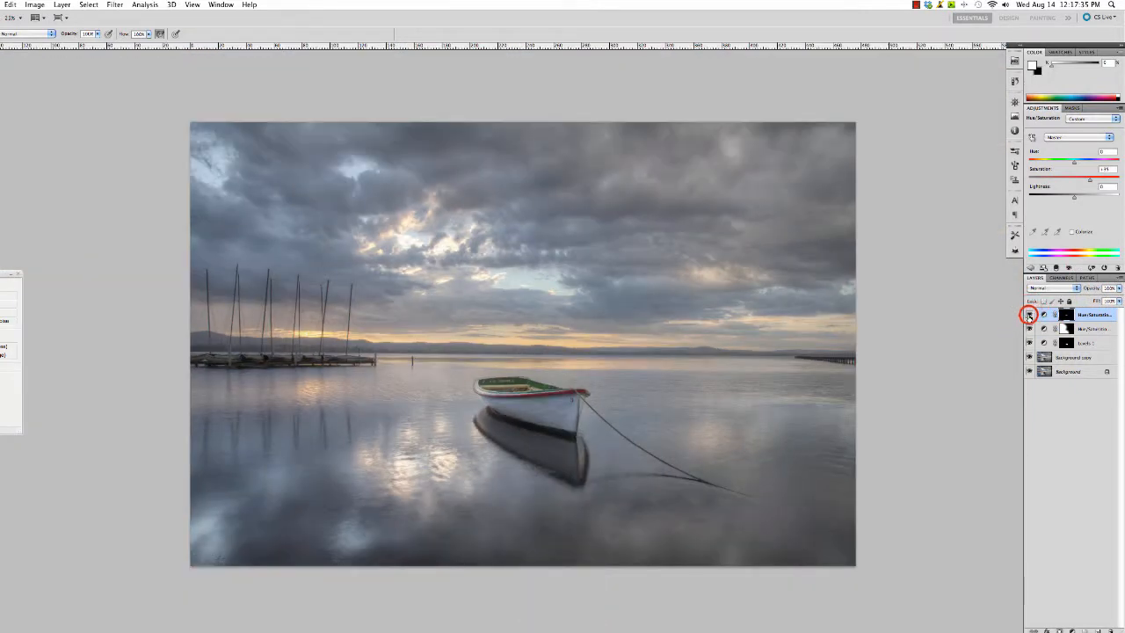
{"action": "left_click", "coordinate": [1029, 314]}
{"action": "left_click", "coordinate": [1030, 314]}
Stamp all visible layers into a new top layer and apply a High Pass filter with a 5.1 pixel radius
{"action": "key", "text": "alt+shift+super+e"}
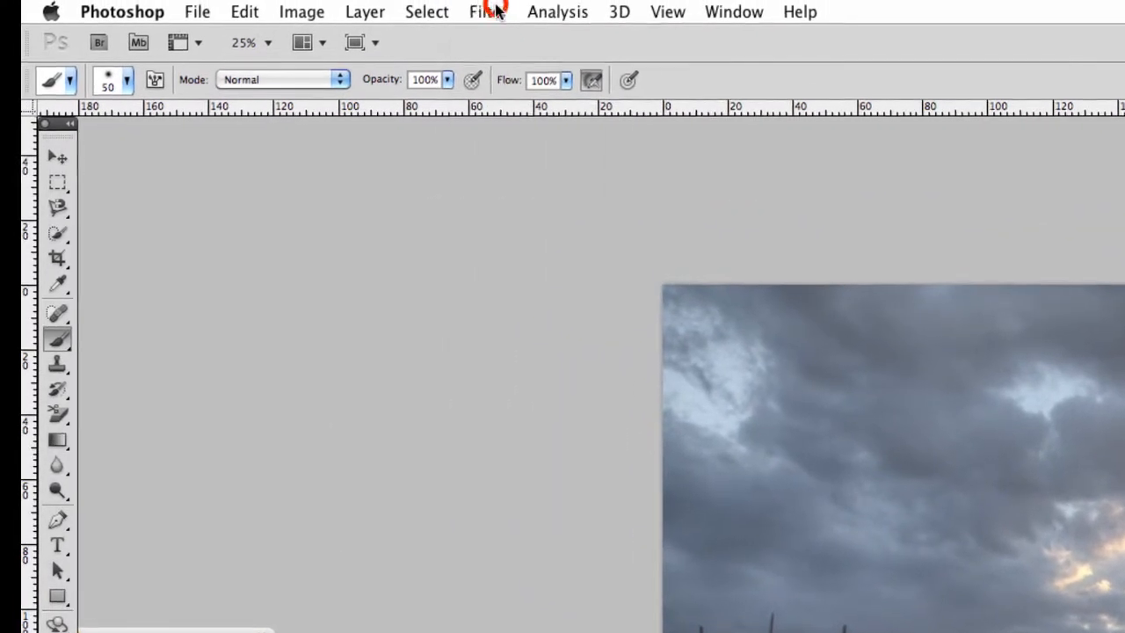
{"action": "left_click", "coordinate": [489, 11]}
{"action": "mouse_move", "coordinate": [570, 475]}
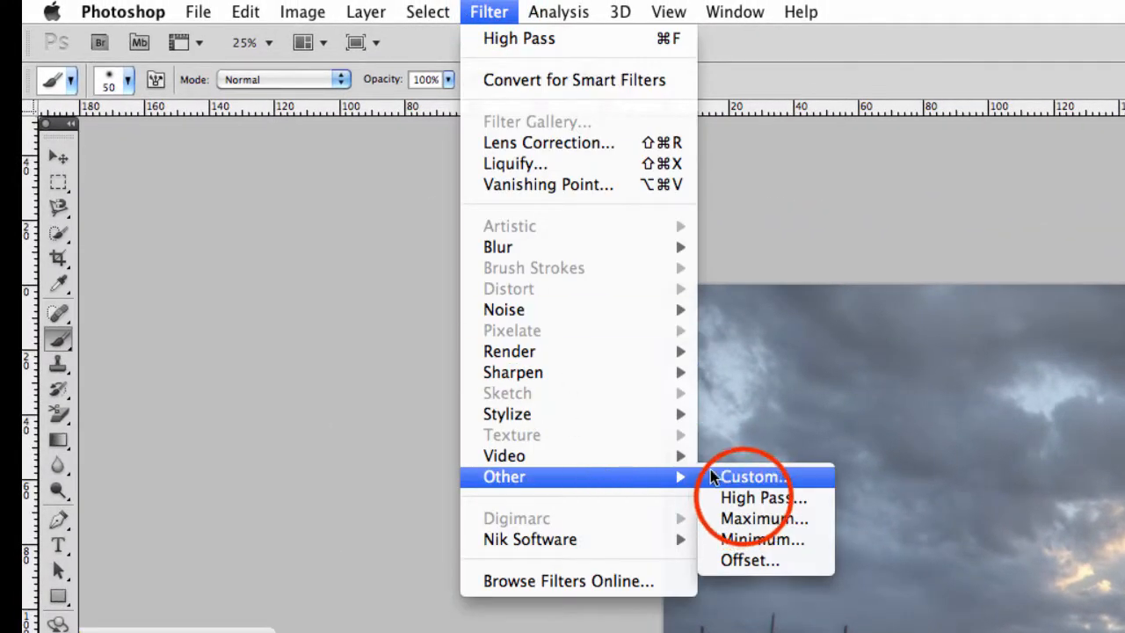
{"action": "left_click", "coordinate": [751, 497]}
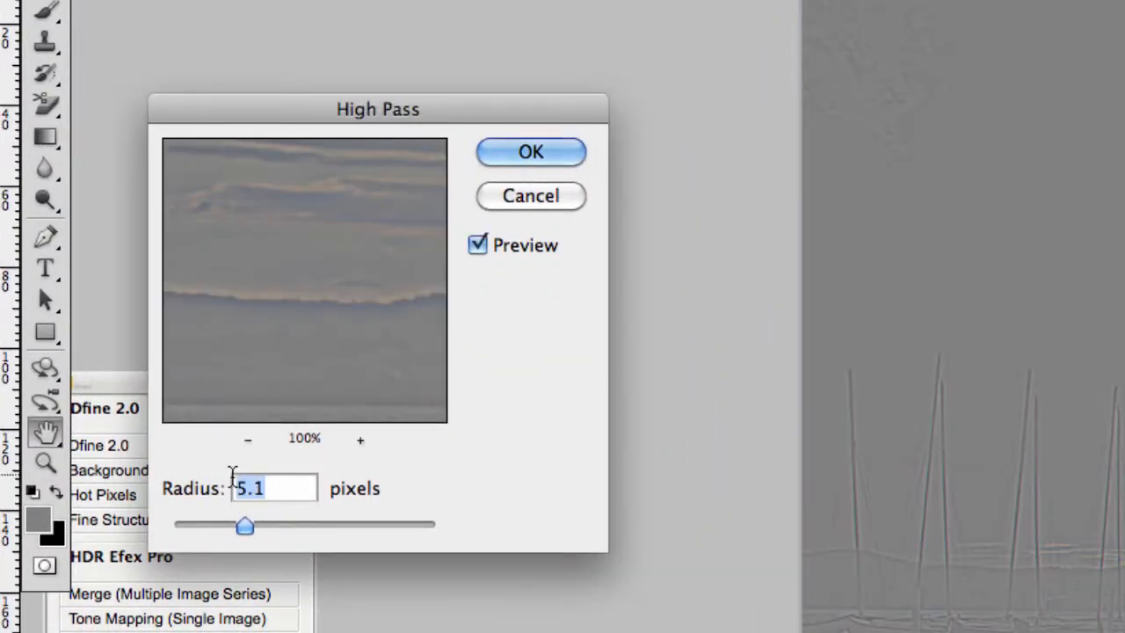
{"action": "left_click", "coordinate": [531, 155]}
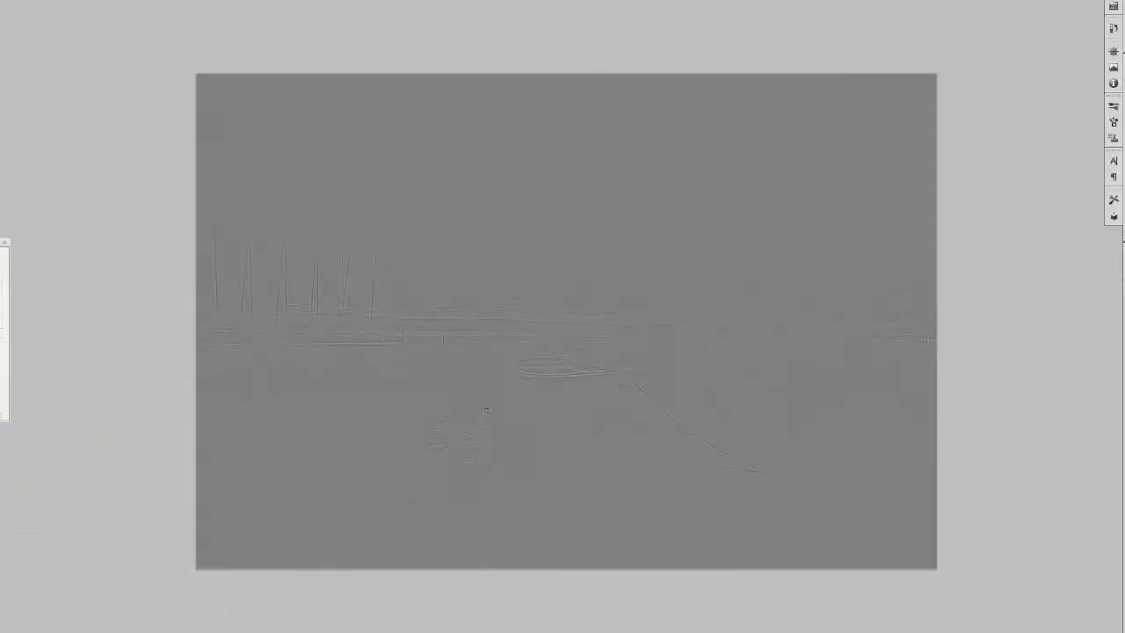
Set the High Pass layer's blend mode to Soft Light and check the sharpening on the boat
{"action": "left_click", "coordinate": [1111, 256]}
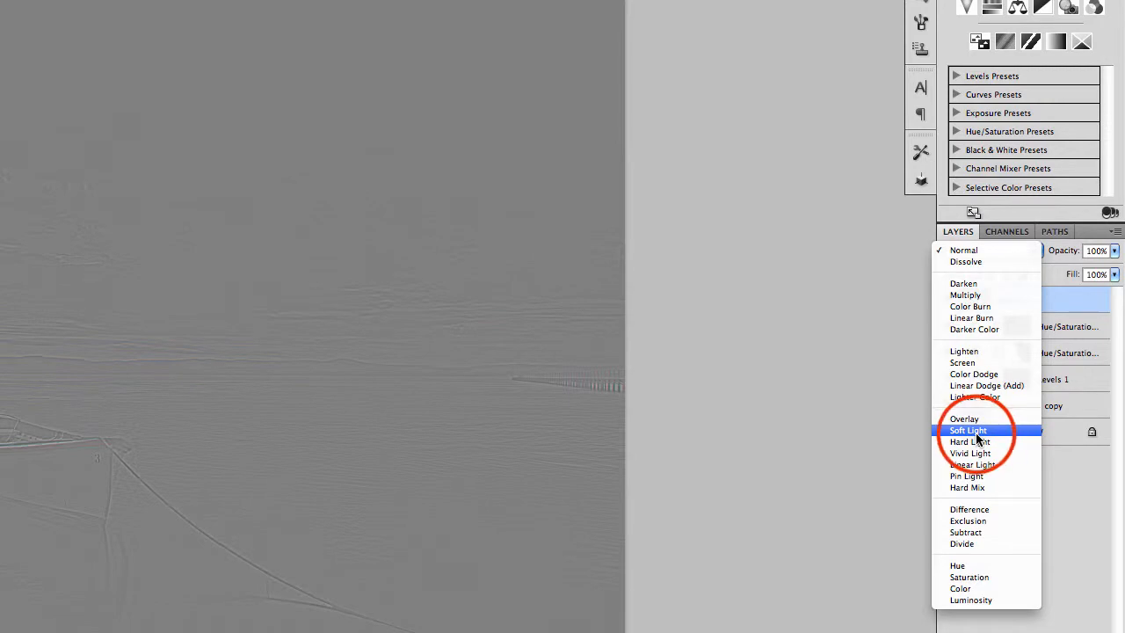
{"action": "left_click", "coordinate": [977, 433]}
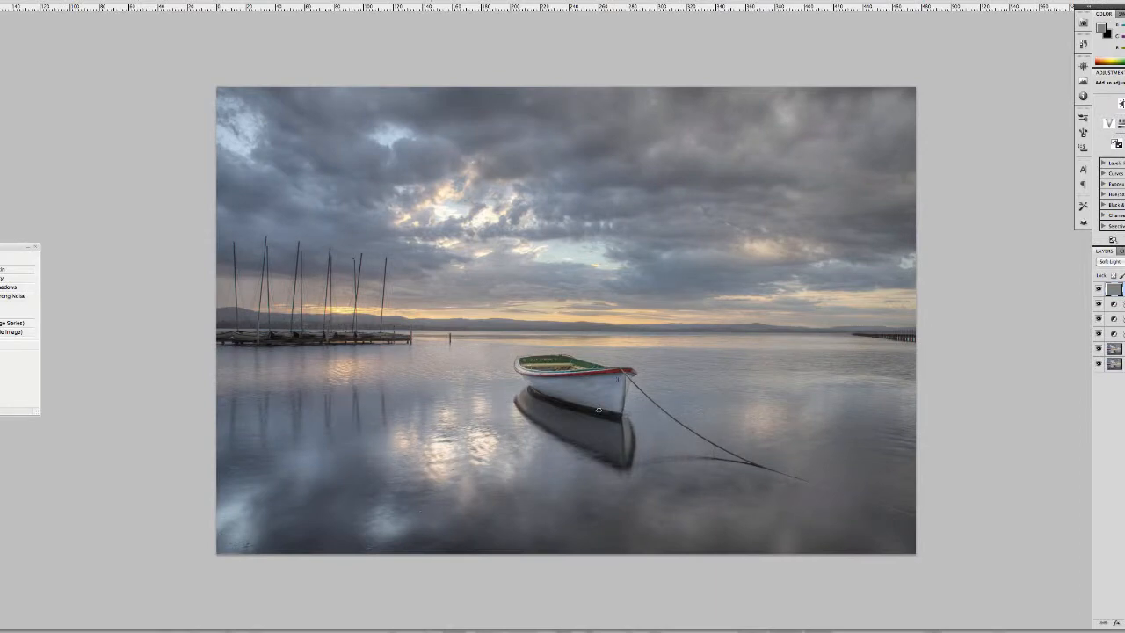
{"action": "key", "text": "super+equal"}
{"action": "key", "text": "super+equal"}
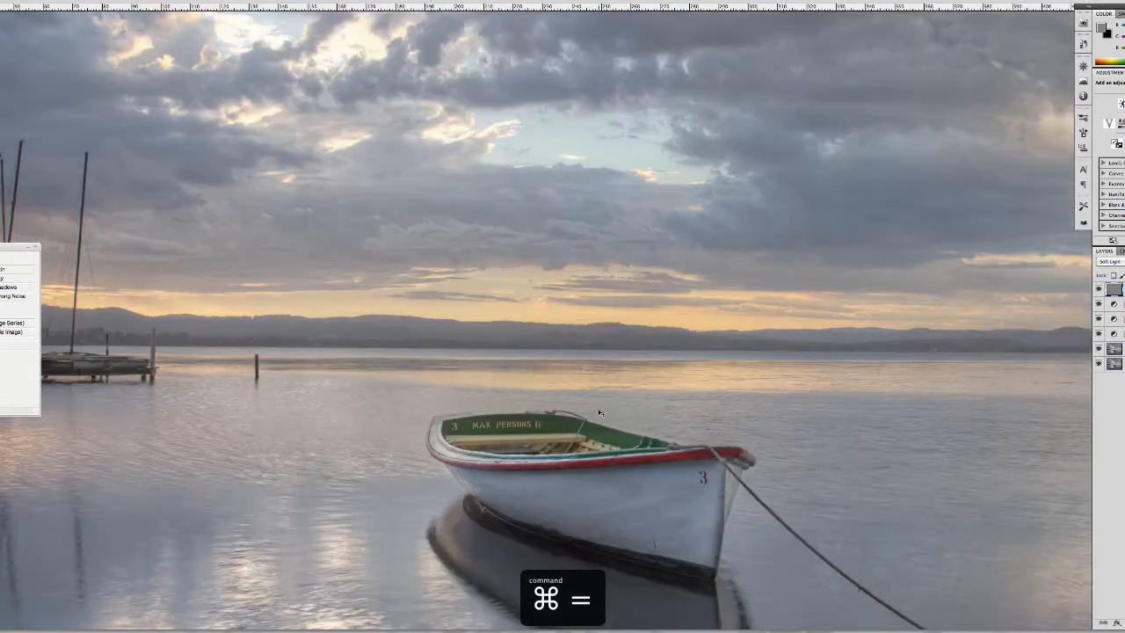
{"action": "scroll", "coordinate": [600, 413], "scroll_direction": "down", "scroll_amount": 3}
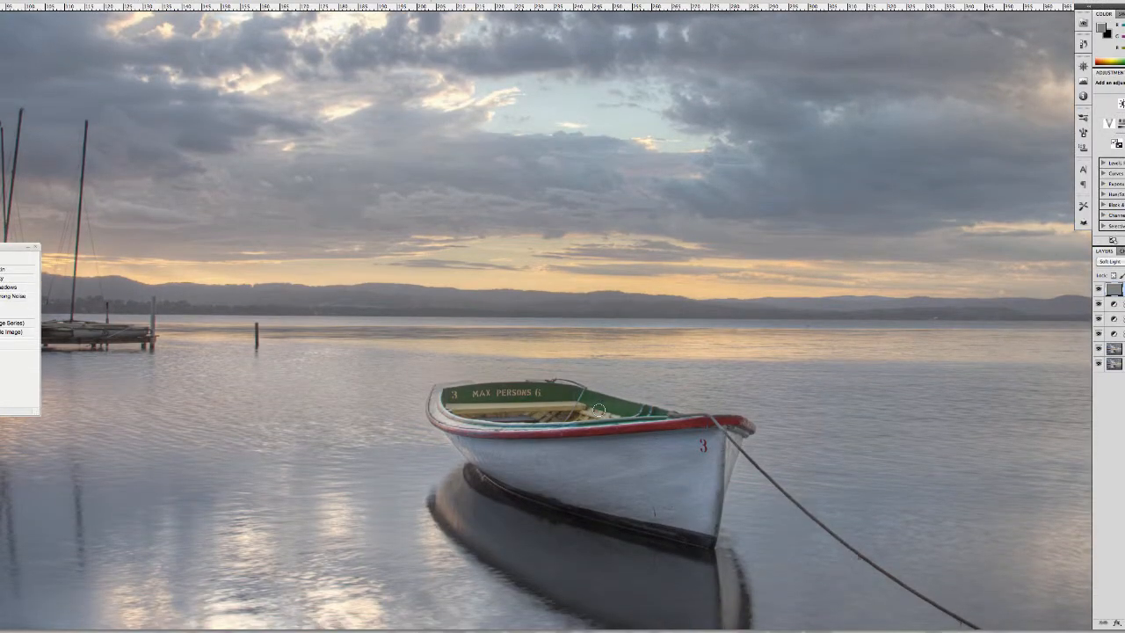
Add a Levels adjustment layer above the High Pass layer and raise its shadow input level to darken the whole image
{"action": "key", "text": "super+0"}
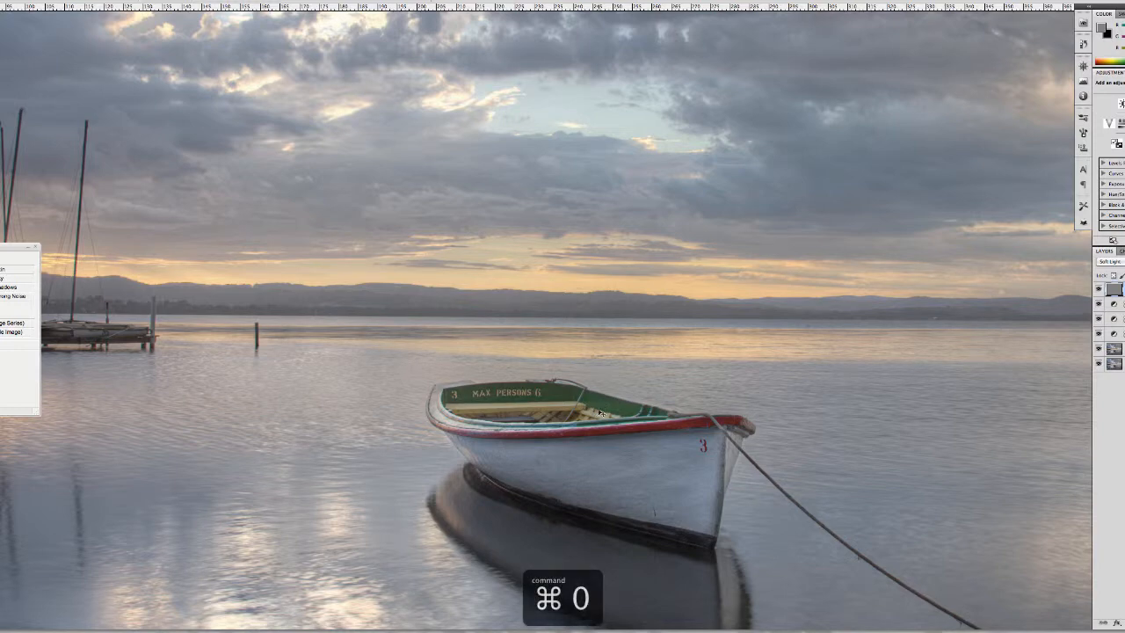
{"action": "key", "text": "super+minus"}
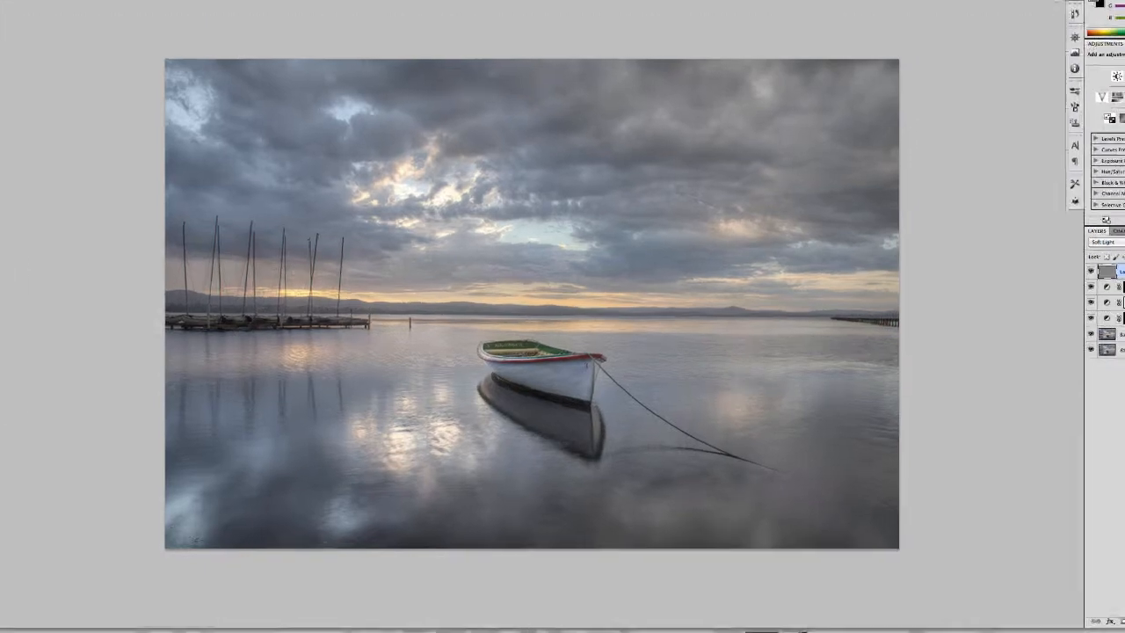
{"action": "left_click", "coordinate": [1036, 584]}
{"action": "left_click", "coordinate": [879, 345]}
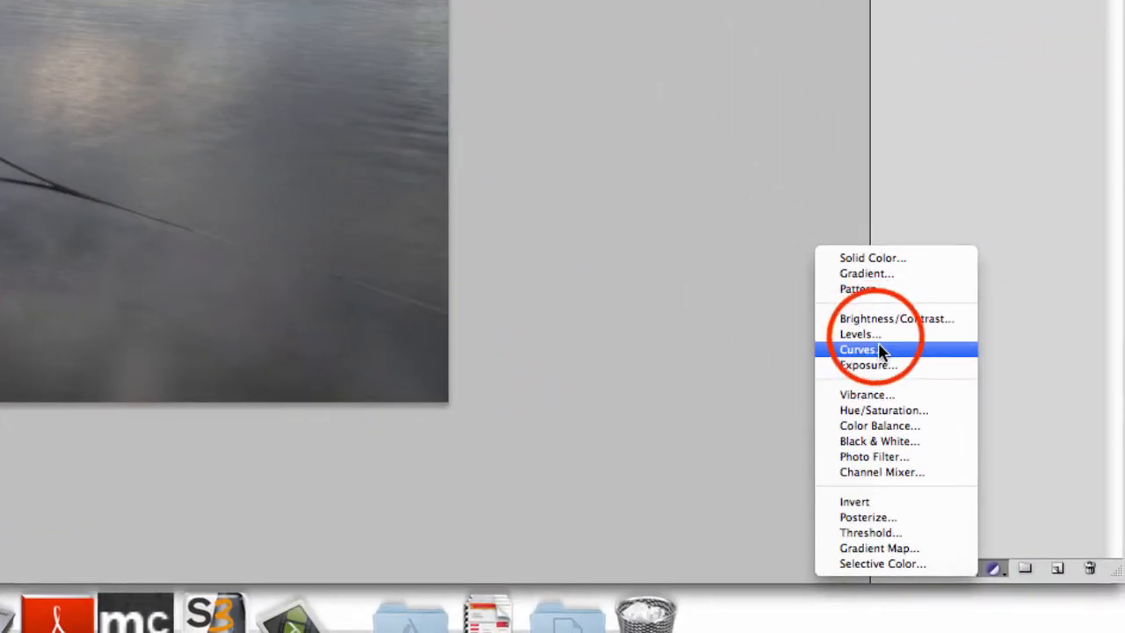
{"action": "left_click", "coordinate": [874, 334]}
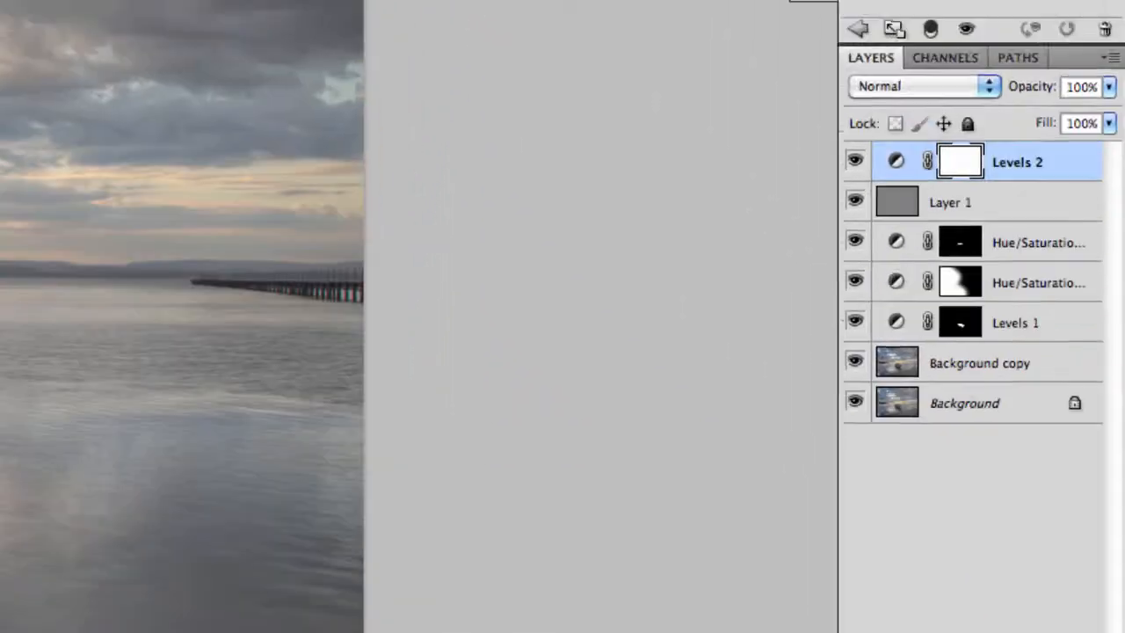
{"action": "left_click_drag", "start_coordinate": [863, 157], "coordinate": [885, 159]}
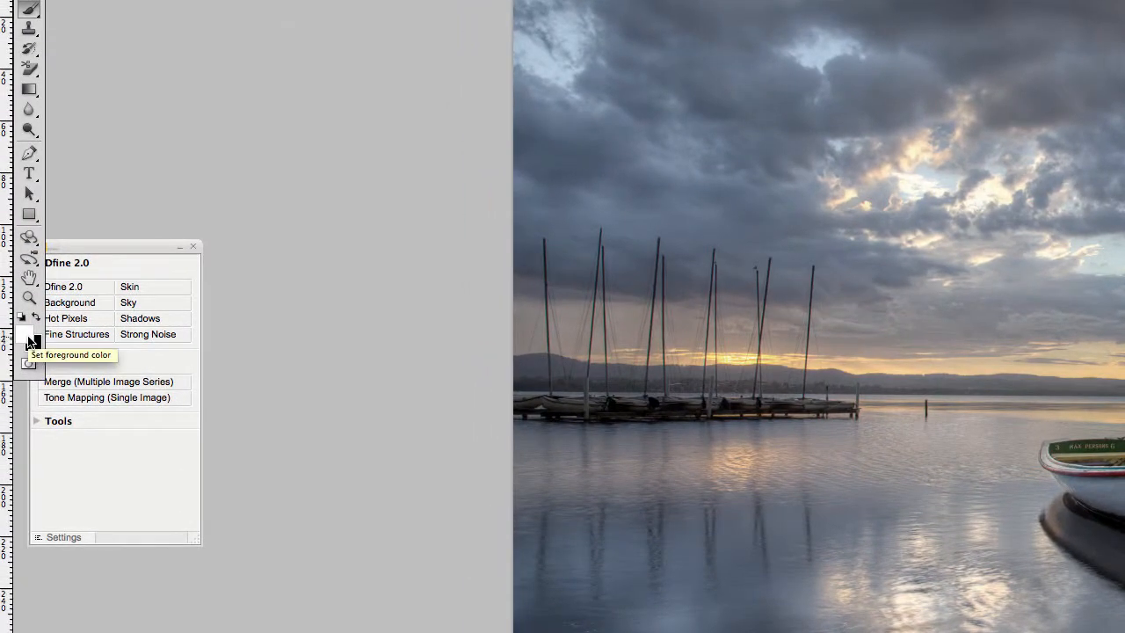
Paint black over the centre of the new Levels mask with a much larger brush and set the shadow input level to 20
{"action": "key", "text": "x"}
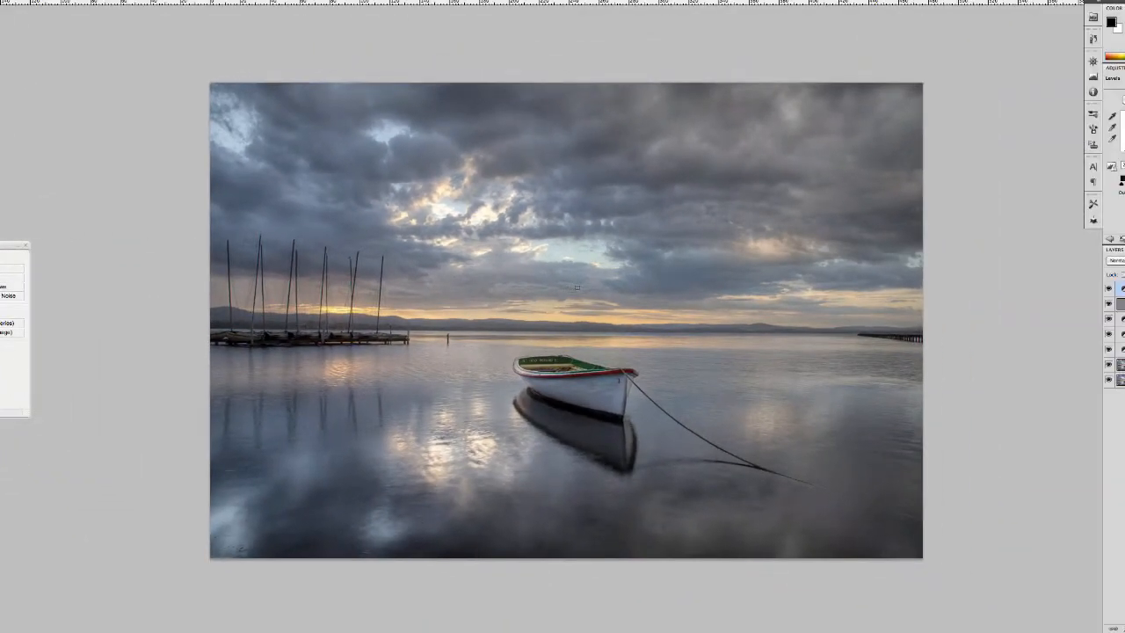
{"action": "key", "text": "bracketright"}
{"action": "key", "text": "bracketright"}
{"action": "key", "text": "bracketright"}
{"action": "key", "text": "bracketright"}
{"action": "key", "text": "bracketright"}
{"action": "key", "text": "bracketright"}
{"action": "key", "text": "bracketright"}
{"action": "key", "text": "bracketright"}
{"action": "left_click", "coordinate": [756, 345]}
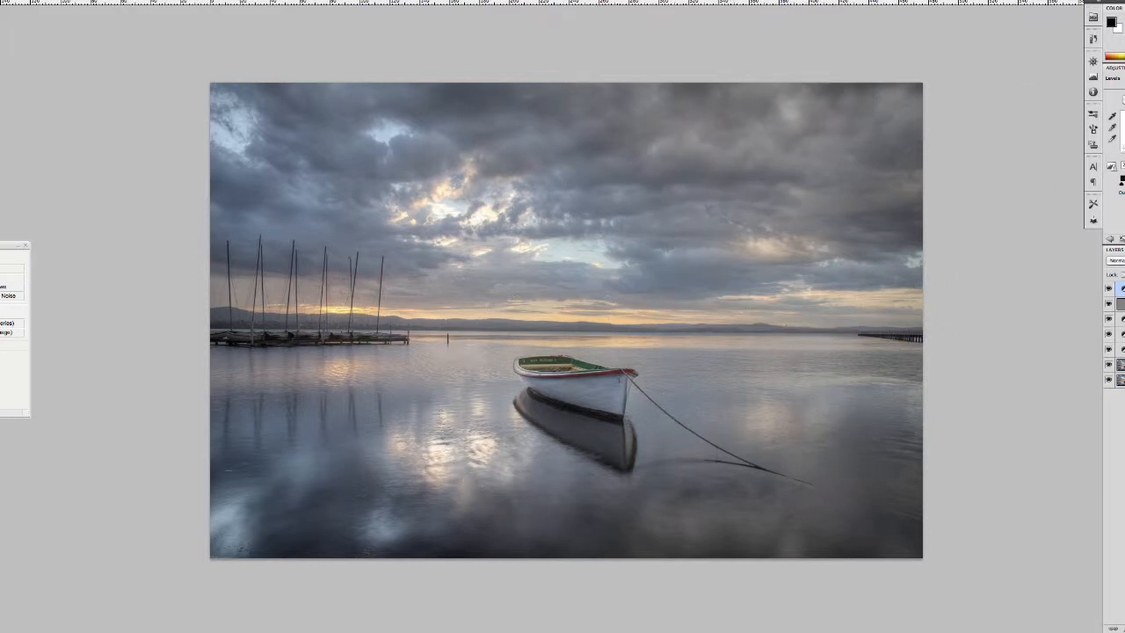
{"action": "left_click_drag", "start_coordinate": [1121, 156], "coordinate": [1124, 156]}
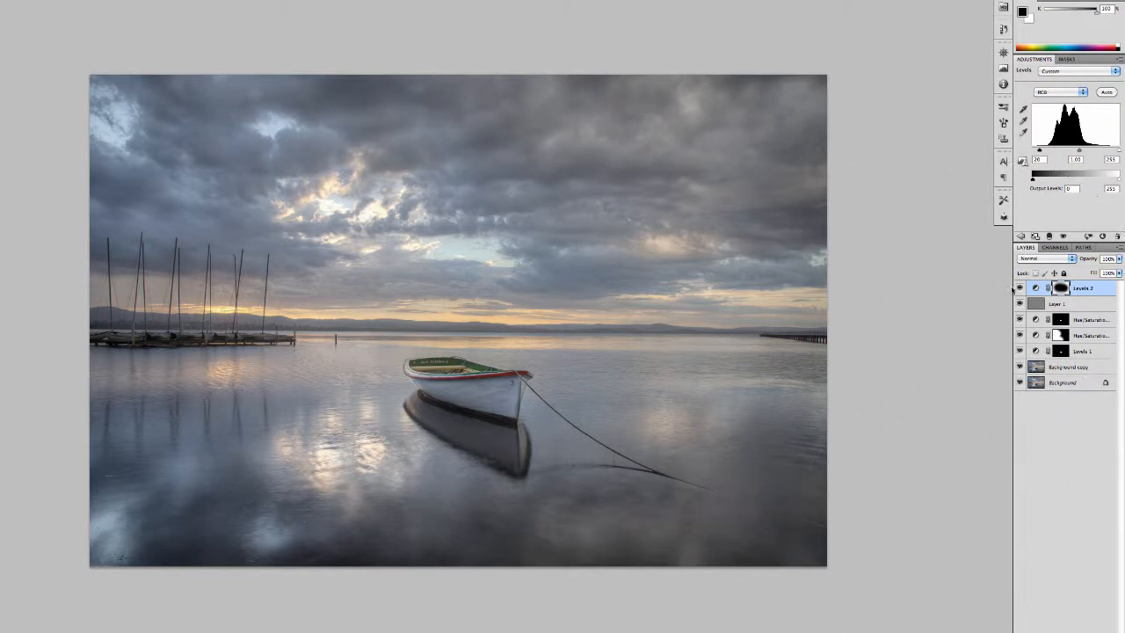
Hide all layers above the original Background to compare the finished edit with the starting image
{"action": "left_click_drag", "start_coordinate": [1020, 287], "coordinate": [1020, 308]}
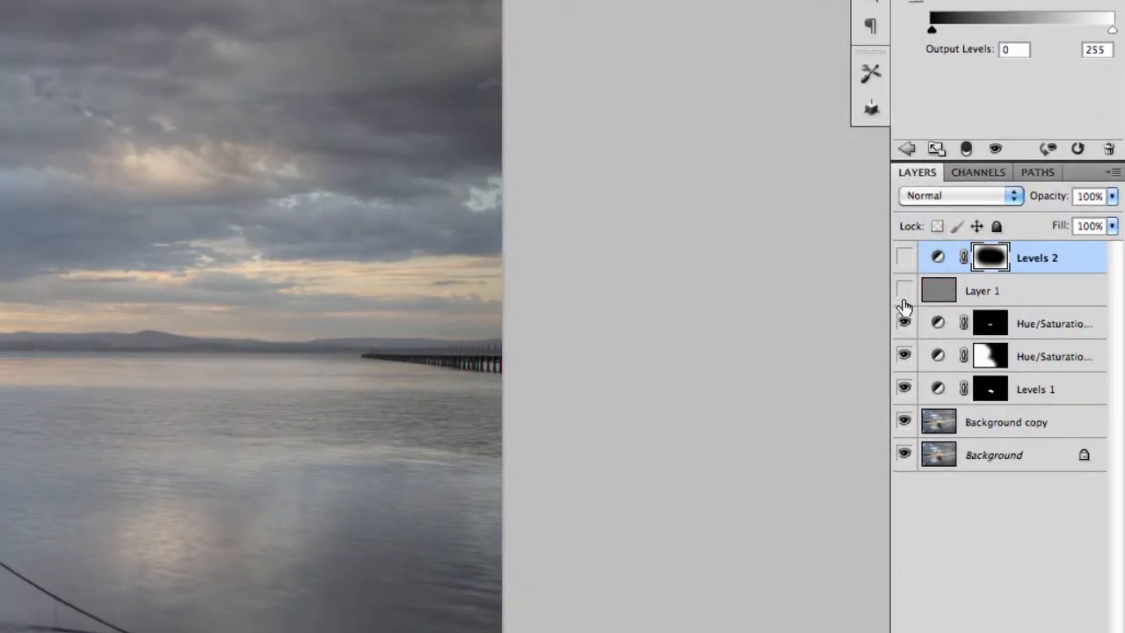
{"action": "left_click_drag", "start_coordinate": [904, 307], "coordinate": [905, 424]}
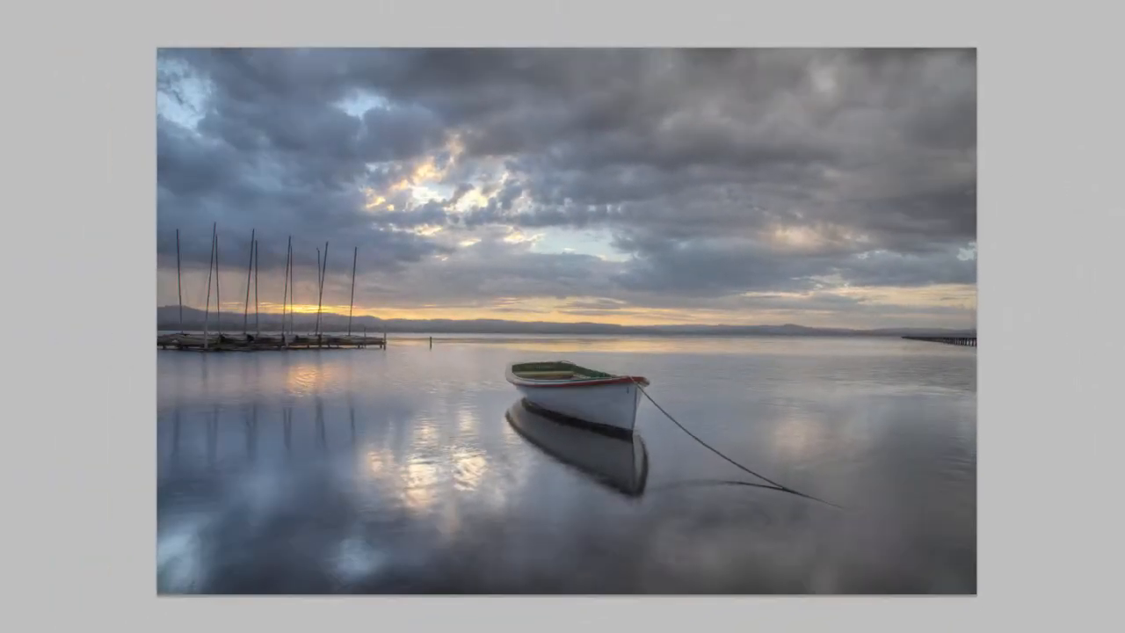